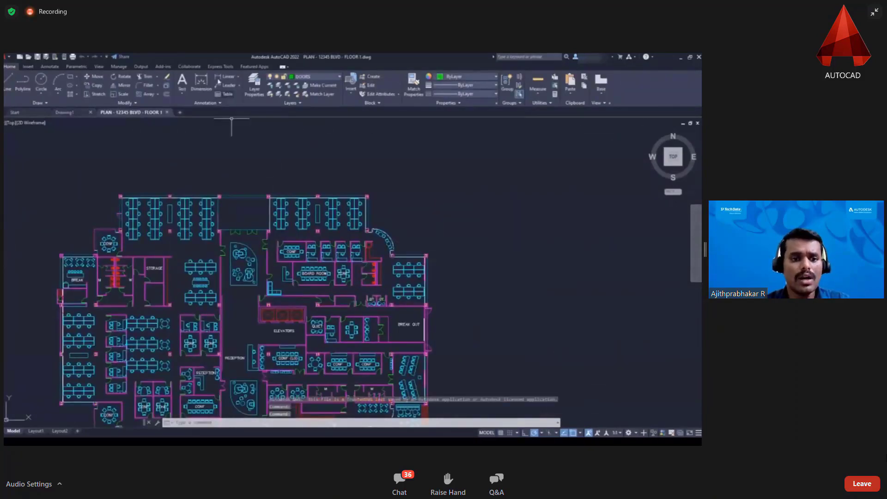
From the Collaborate Traces palette, open Trace1 and switch to editing the drawing.
click(189, 67)
click(84, 88)
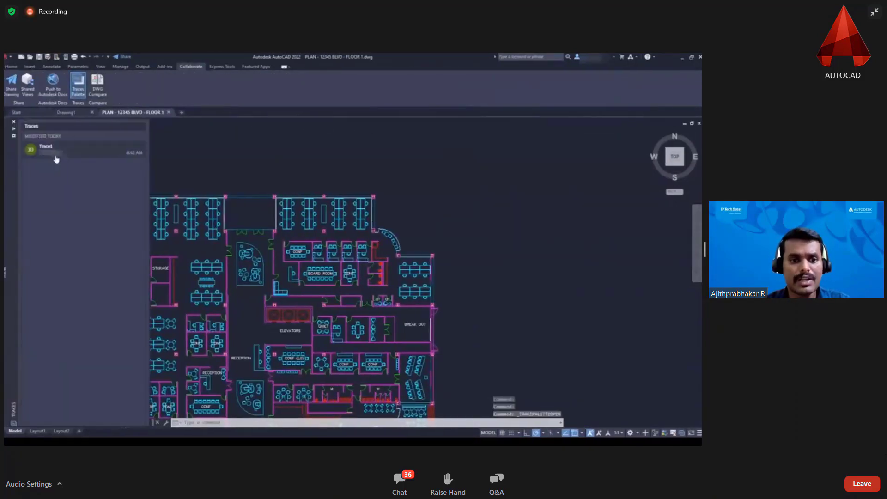
click(56, 152)
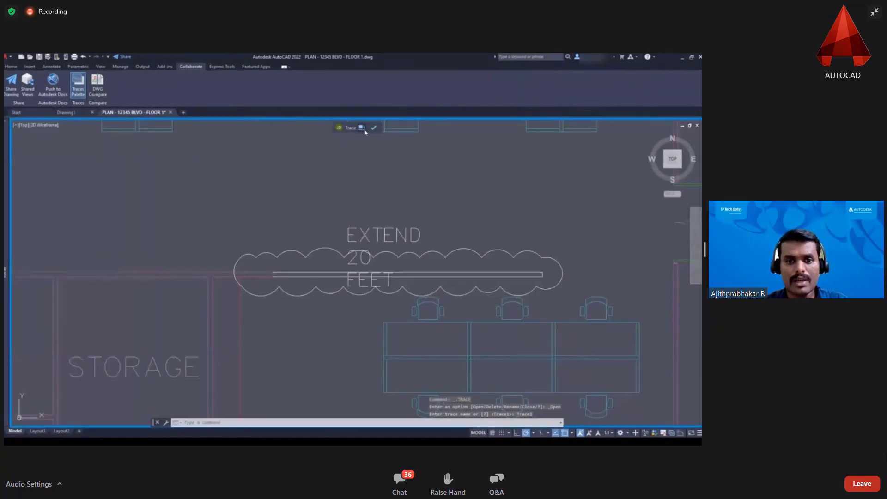
click(363, 129)
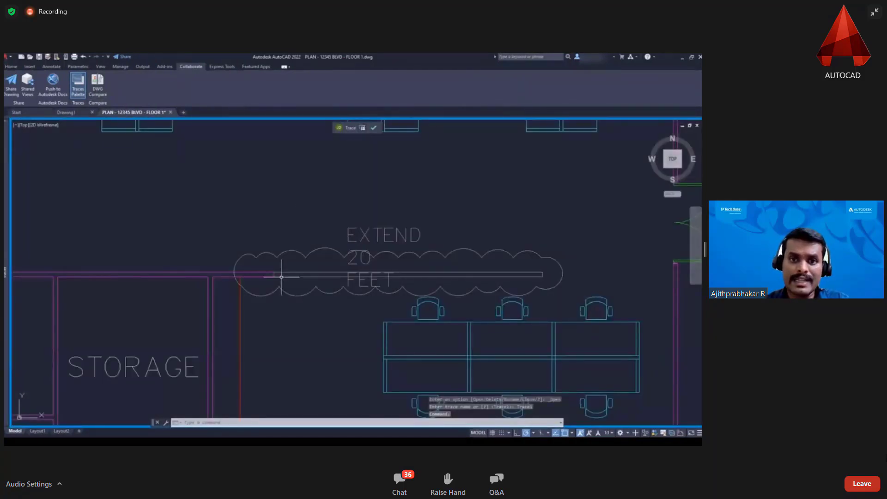
Stretch the clouded wall end 20' with STRETCH, then close Trace1.
click(298, 290)
click(254, 257)
text(s)
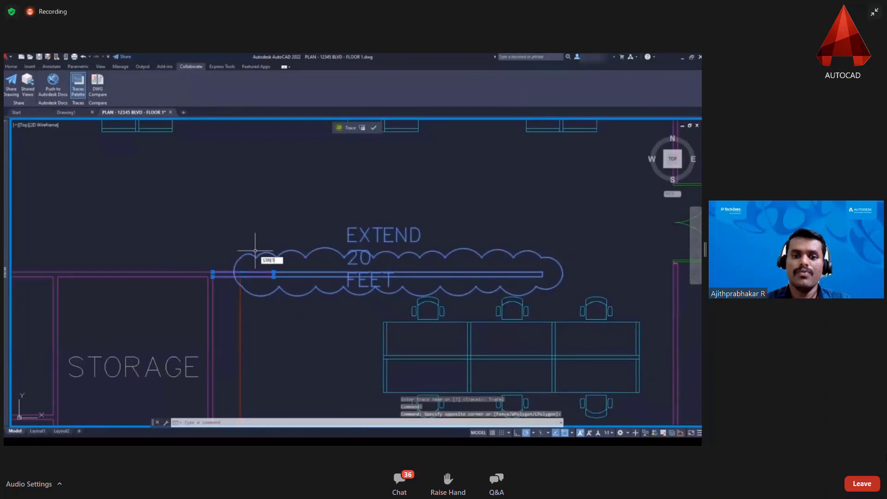
key(Return)
click(271, 259)
text(20')
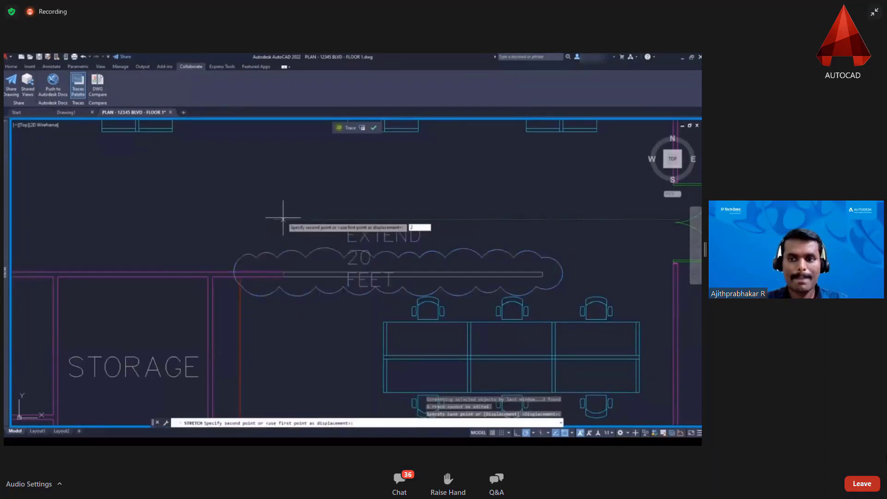
key(Return)
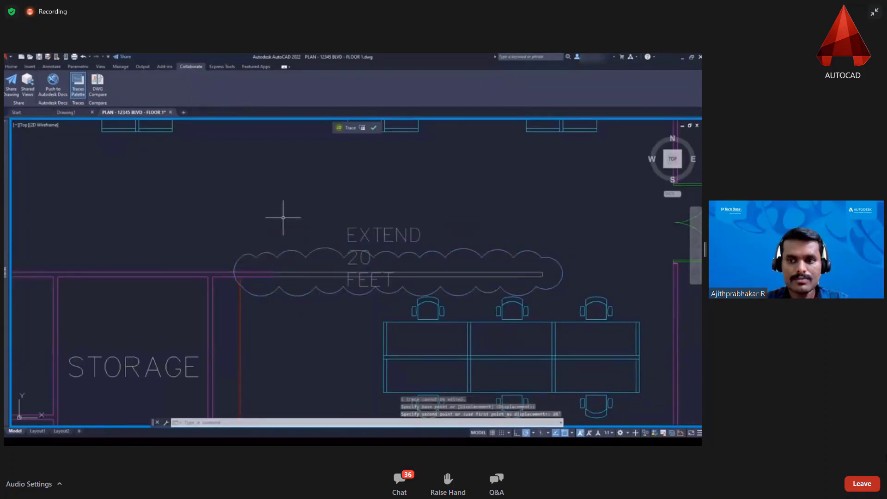
click(373, 127)
key(alt+Tab)
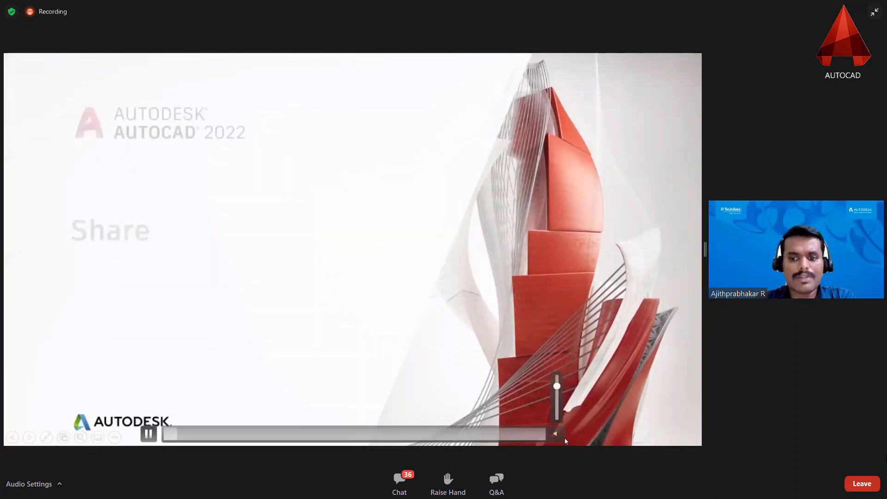
Let the Share video finish and advance to the Count feature slide.
mouse_move(554, 436)
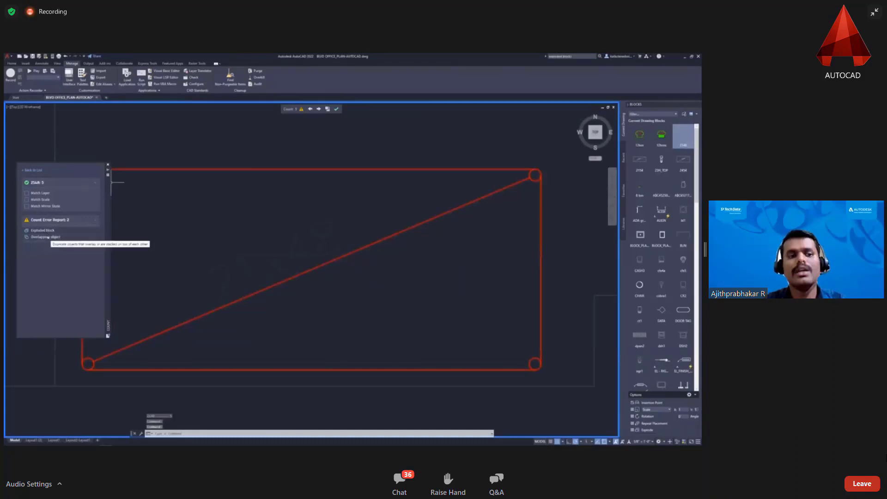
Inspect the flagged 2148 block in the plan, then return to the full block count list.
click(48, 238)
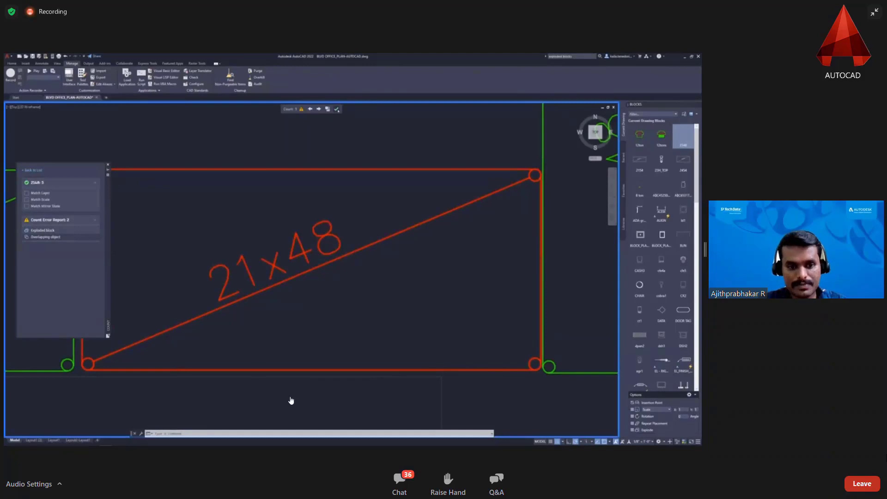
mouse_move(412, 428)
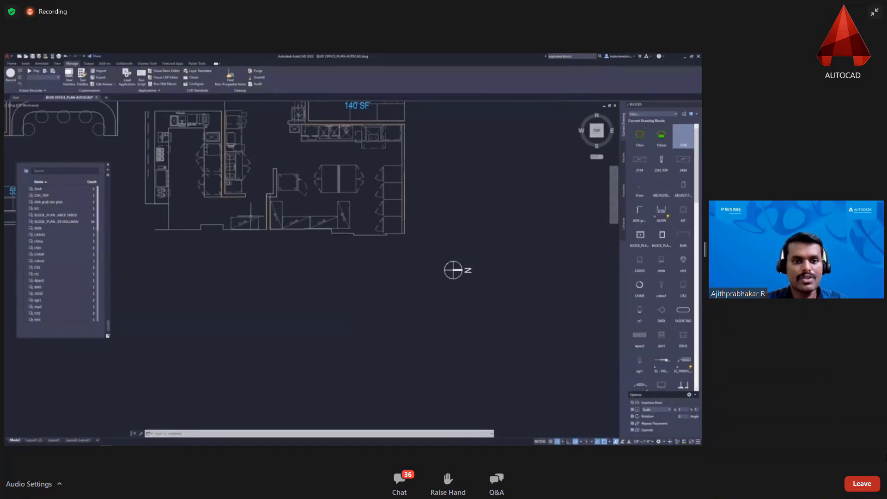
Erase a stray object and pick the 2148, ADA grab bar plan and HOLLMAN locker blocks for a count table.
key(Delete)
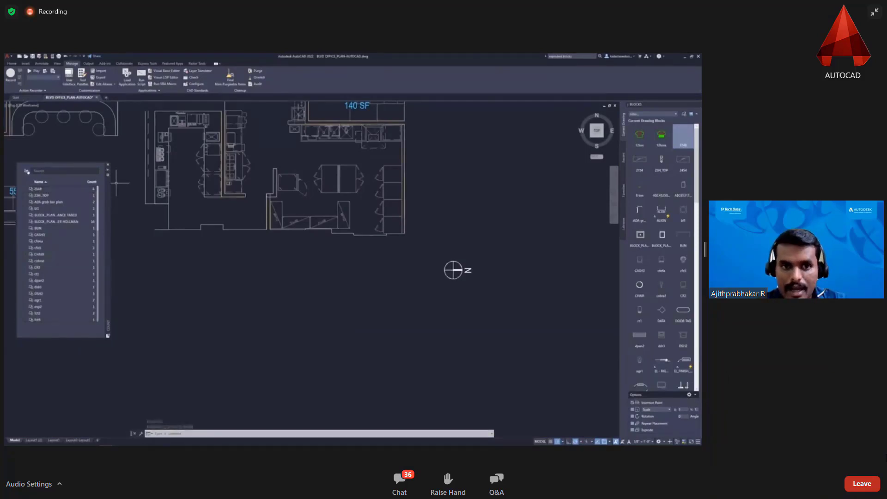
click(27, 172)
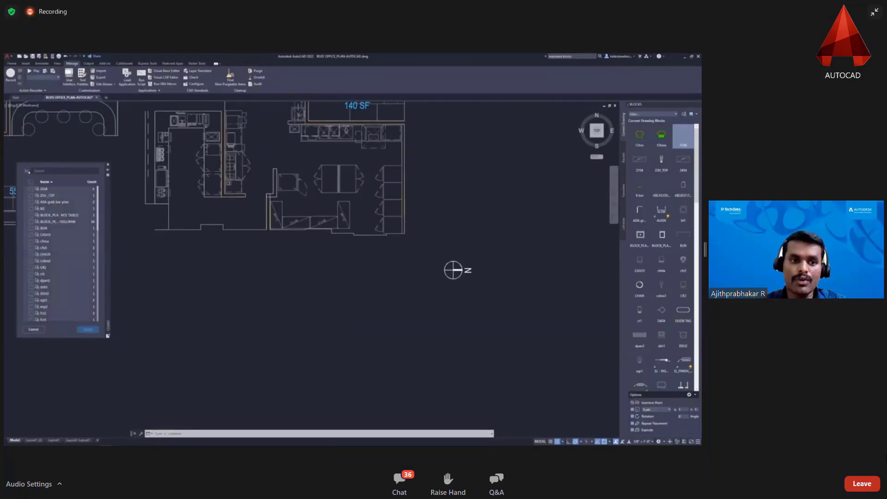
click(31, 189)
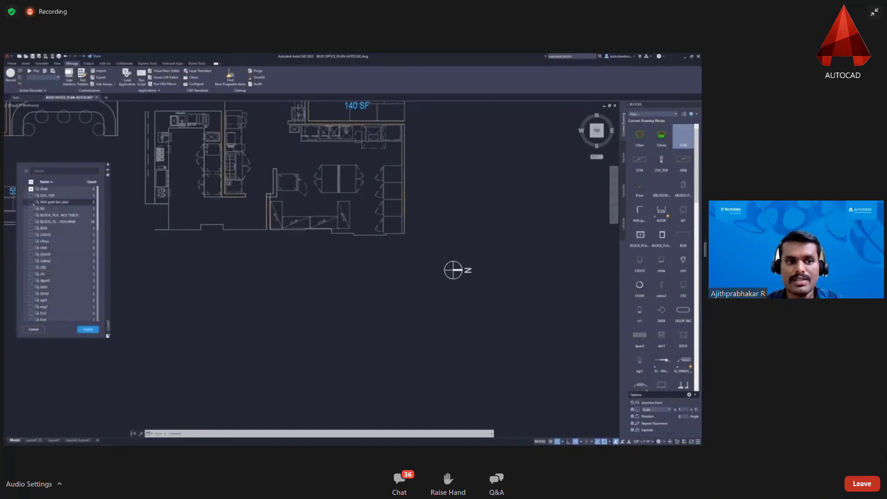
click(31, 202)
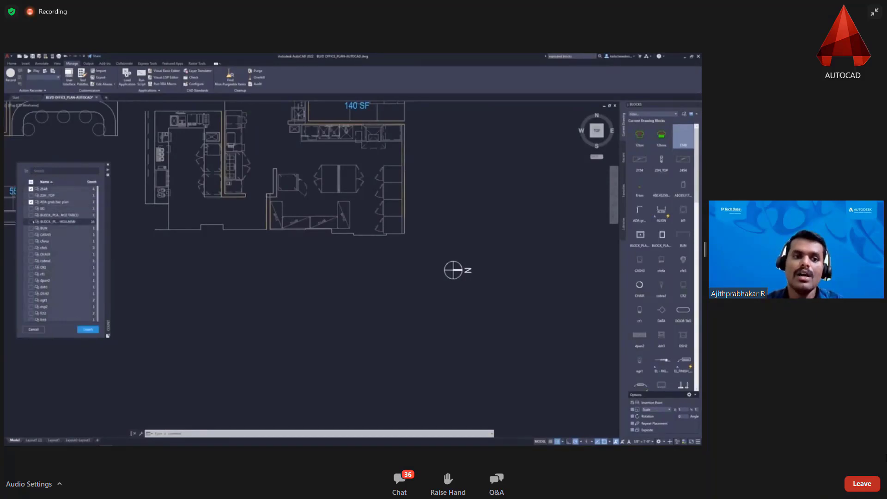
click(31, 222)
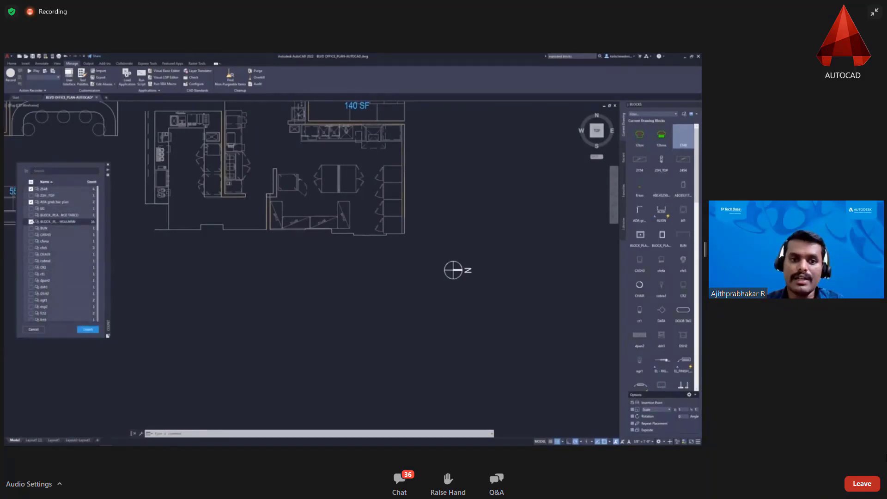
Insert the count table and place it in the drawing.
click(88, 329)
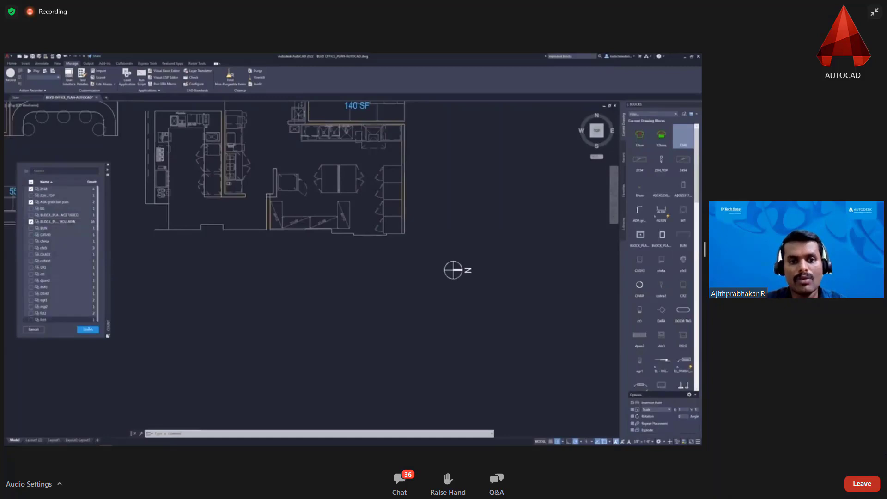
scroll(306, 245, up, 3)
click(307, 247)
scroll(260, 213, up, 5)
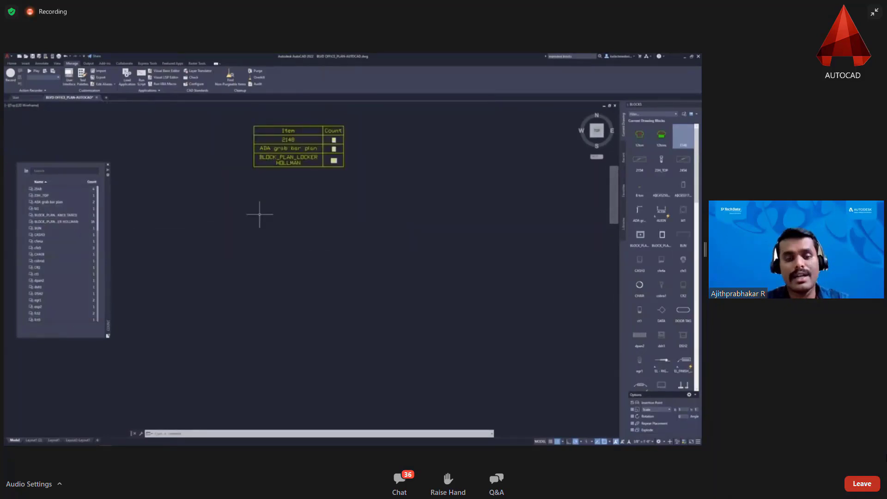
Switch from the slides to TinyHouseMckinnon.dwg on its Plans Sections and Elevations layout.
key(alt+Tab)
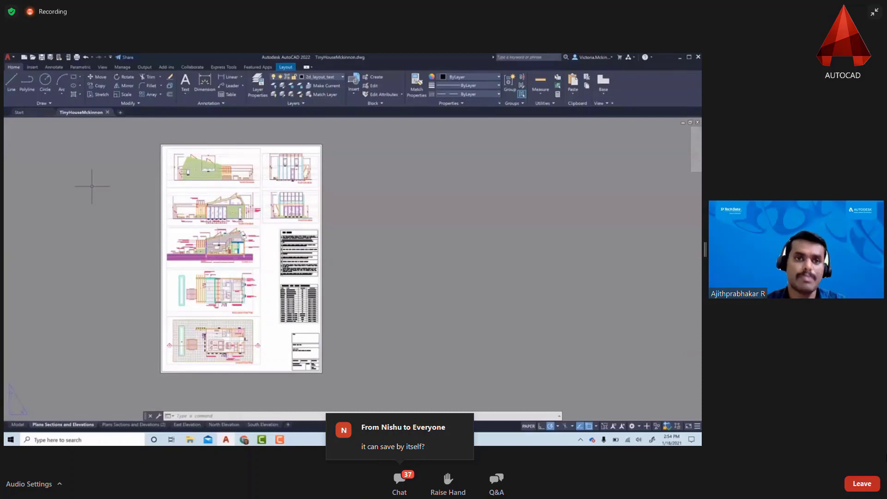
In Push to Autodesk Docs, leave one Plans Sections and Elevations sheet unselected.
click(192, 68)
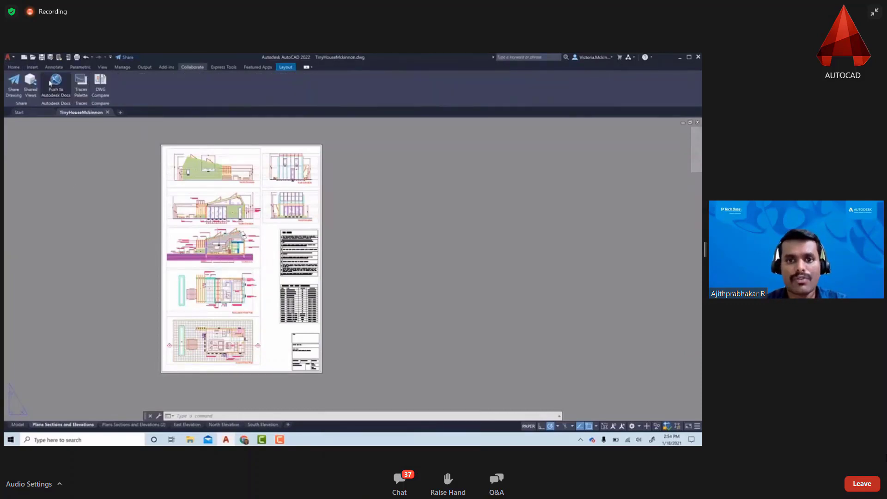
click(55, 81)
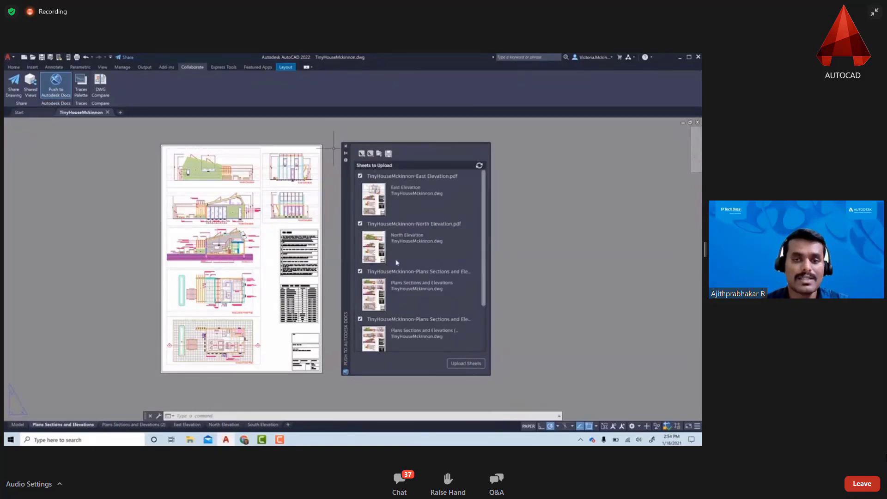
click(360, 271)
Upload the four sheets to the Pacific Center Campus project's 9.WIP folder.
click(465, 364)
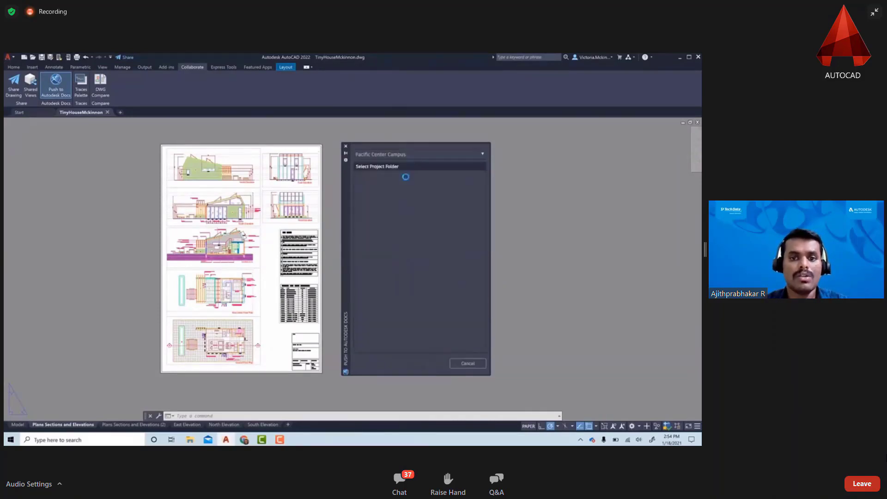
click(407, 157)
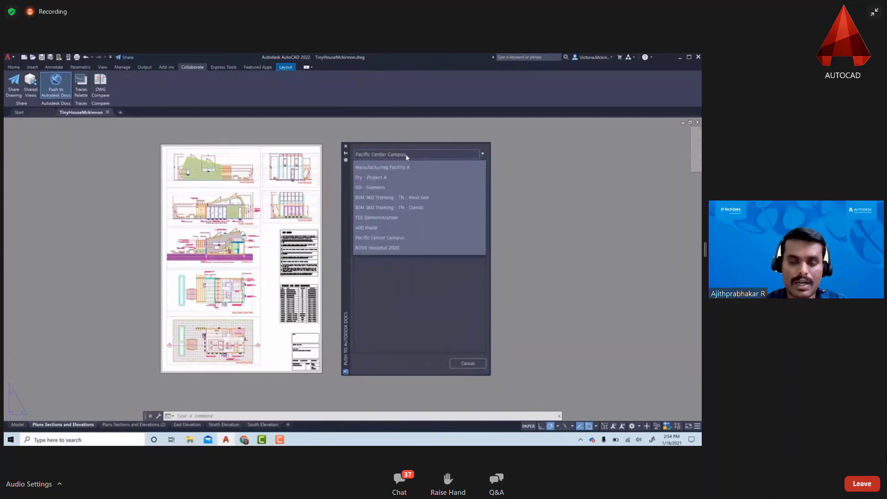
click(388, 240)
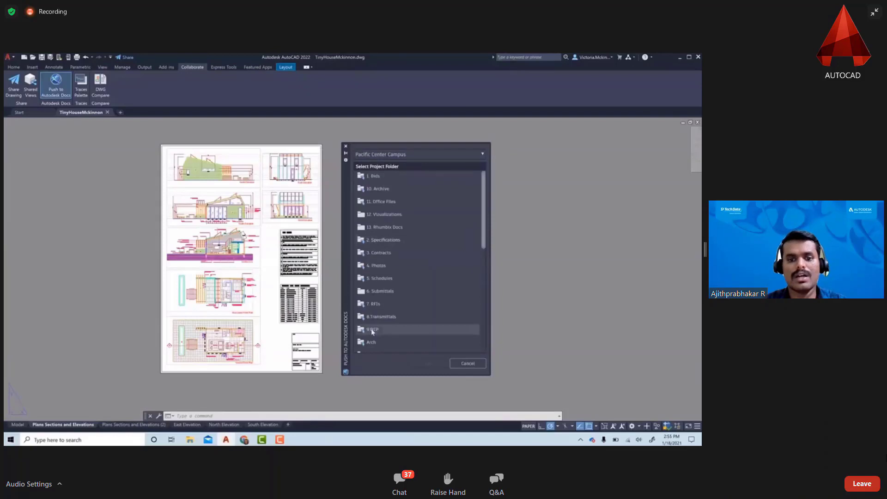
click(372, 330)
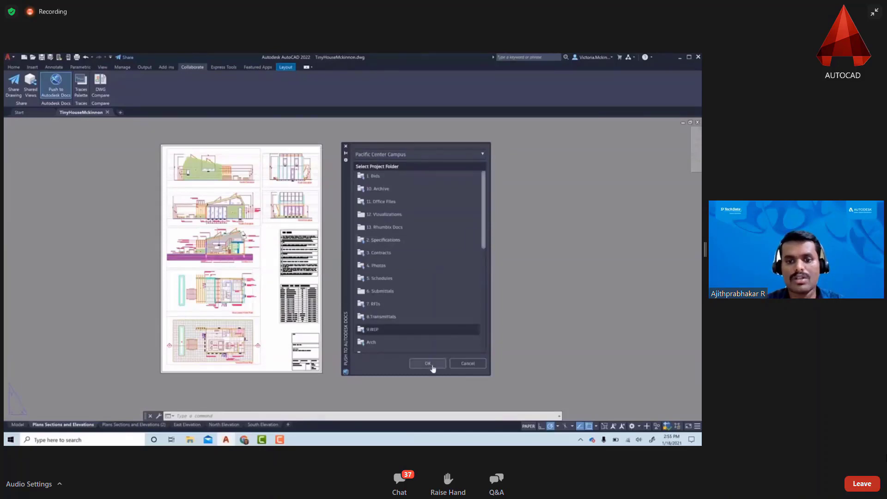
click(431, 364)
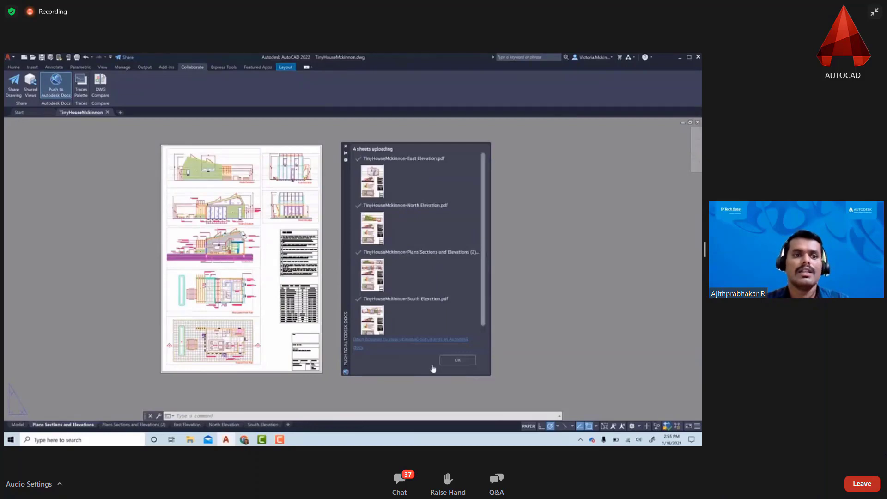
Advance past the Floating windows slide to the BLVD OFFICE_ELEVATION drawing.
key(alt+Tab)
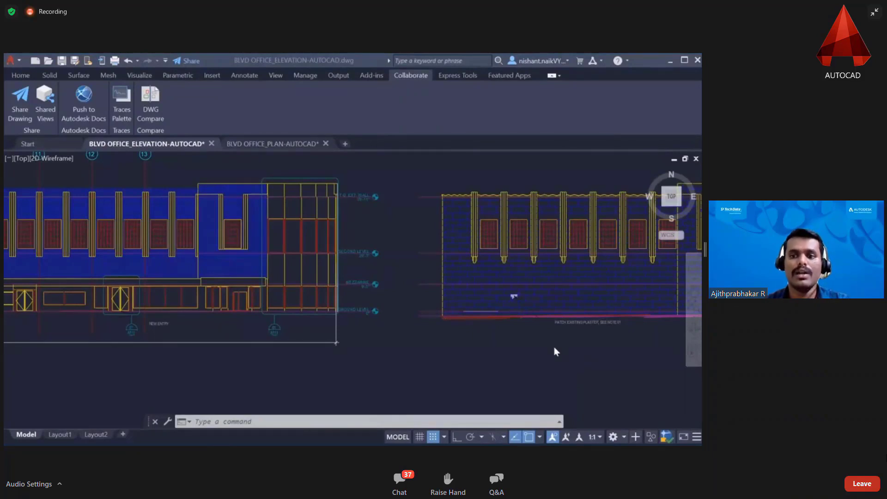
Float BLVD OFFICE_PLAN into its own window snapped right, with the elevation filling the left.
click(508, 172)
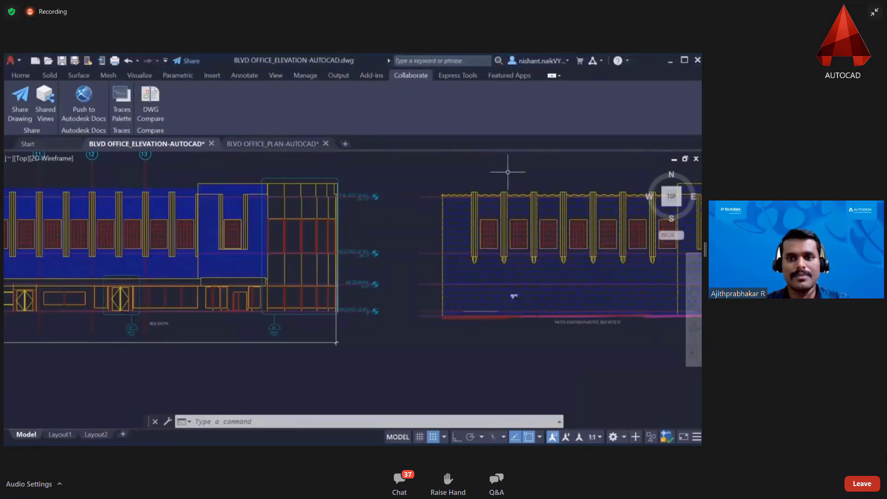
drag(273, 144, 415, 190)
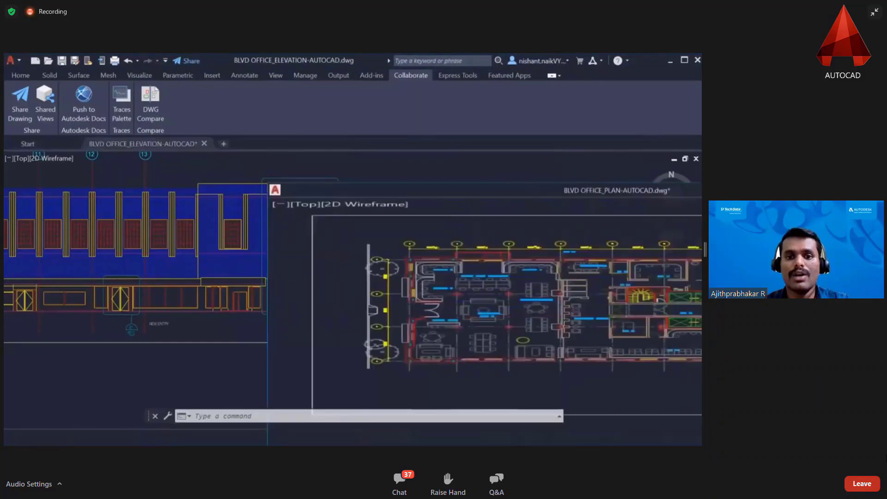
key(super+Right)
click(231, 60)
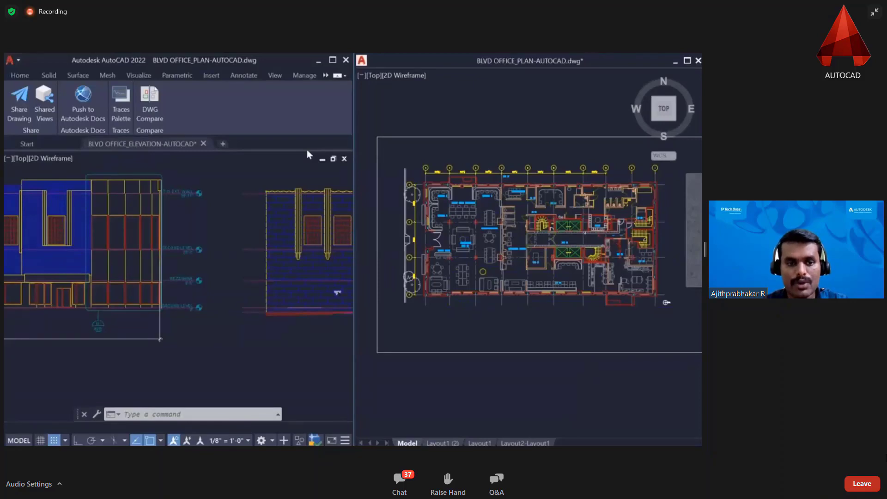
click(434, 443)
click(407, 443)
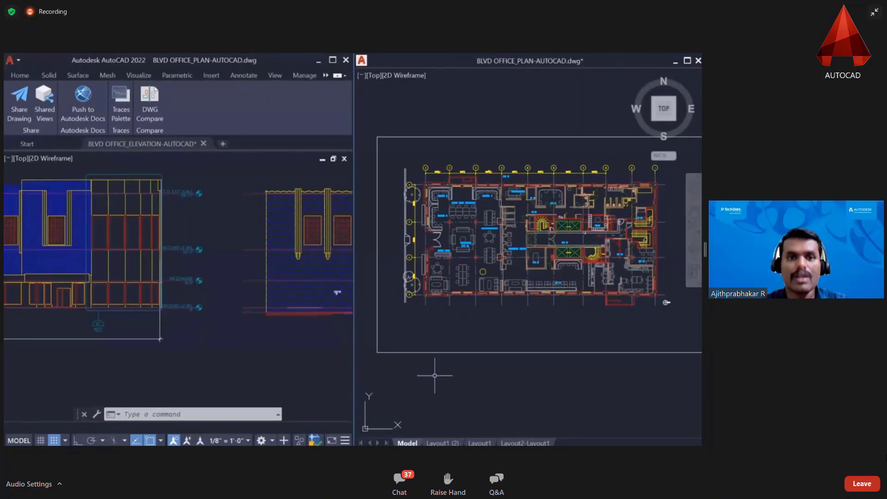
Draw a small circle in the office plan's lobby area with CIRCLE.
text(circle)
key(Return)
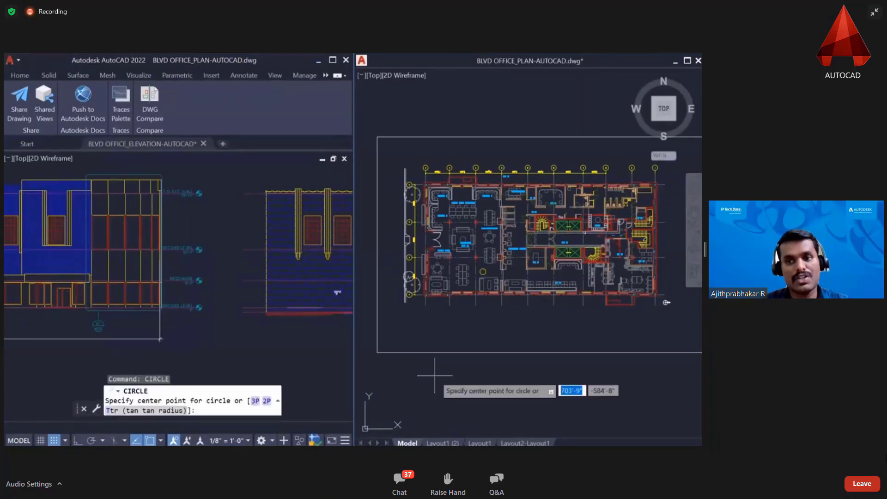
scroll(510, 271, up, 4)
click(510, 270)
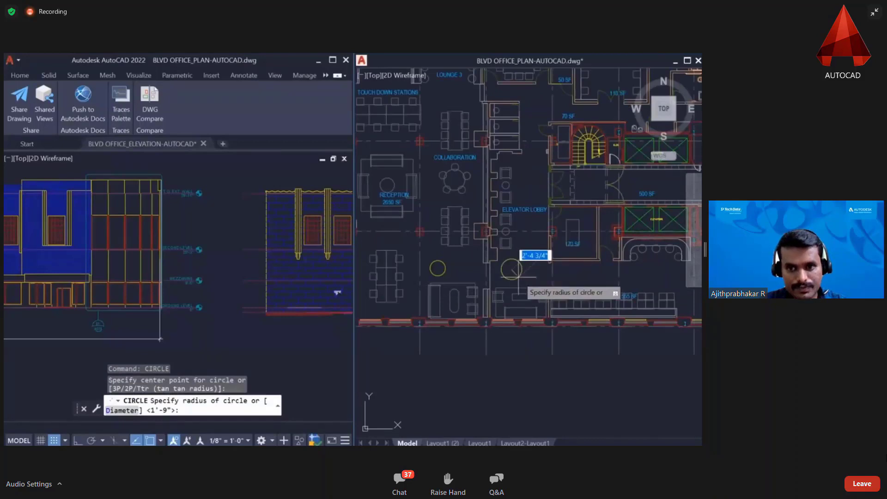
click(518, 276)
Switch from the drawings to the Enhancements slide showing the houseboat model.
key(alt+Tab)
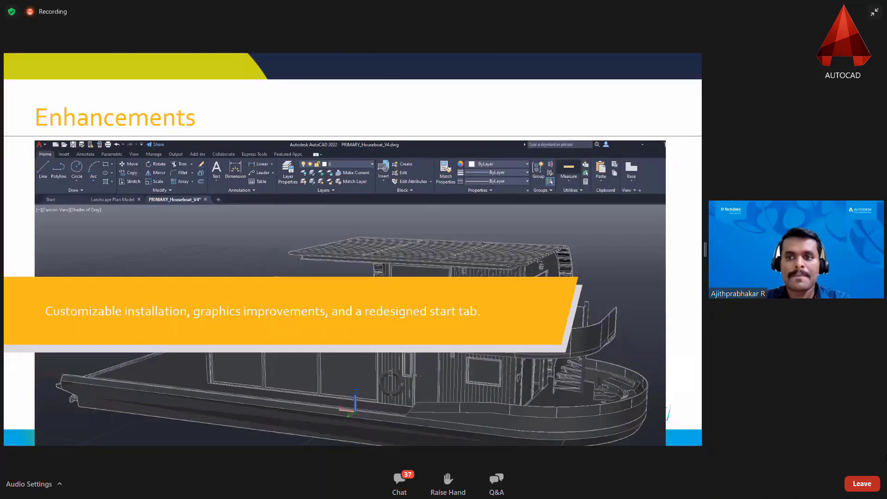